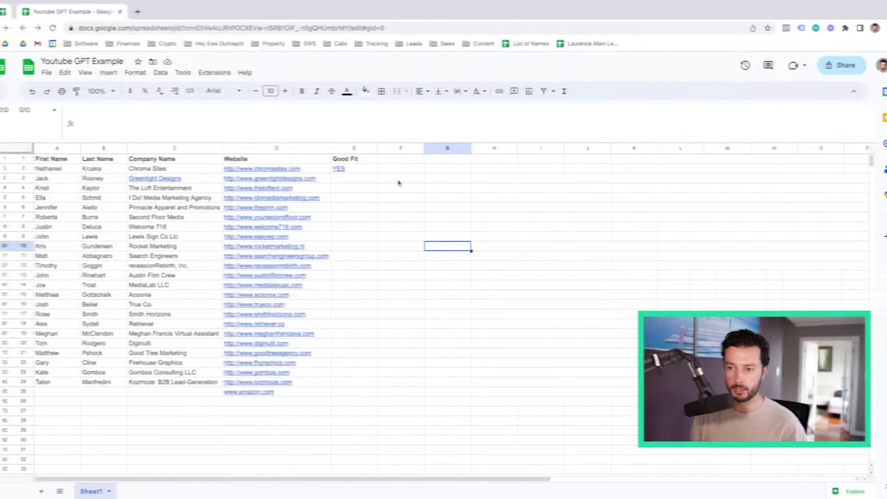
Look up the GPT for Sheets and Docs add-on in the Extensions marketplace, then return to the sheet.
click(199, 74)
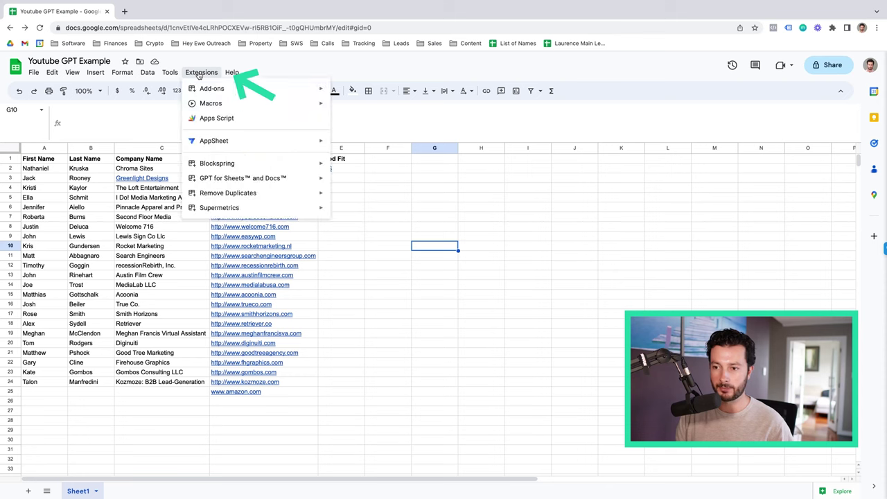
mouse_move(206, 91)
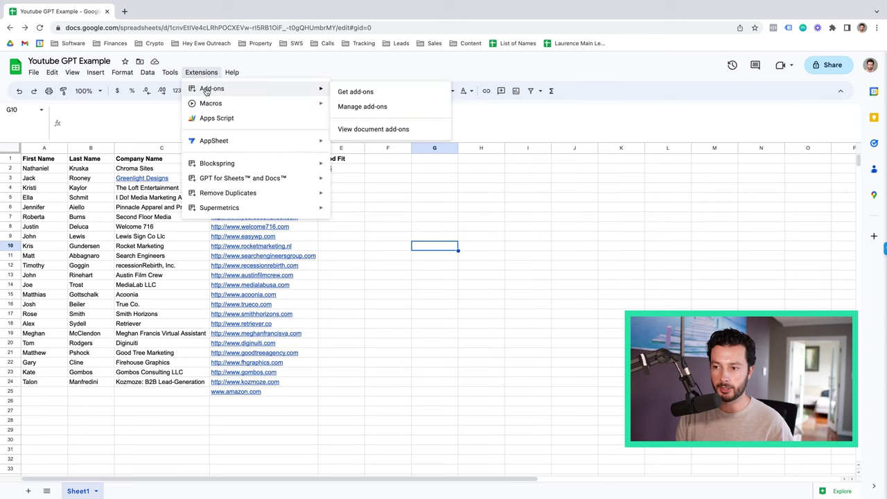
click(361, 95)
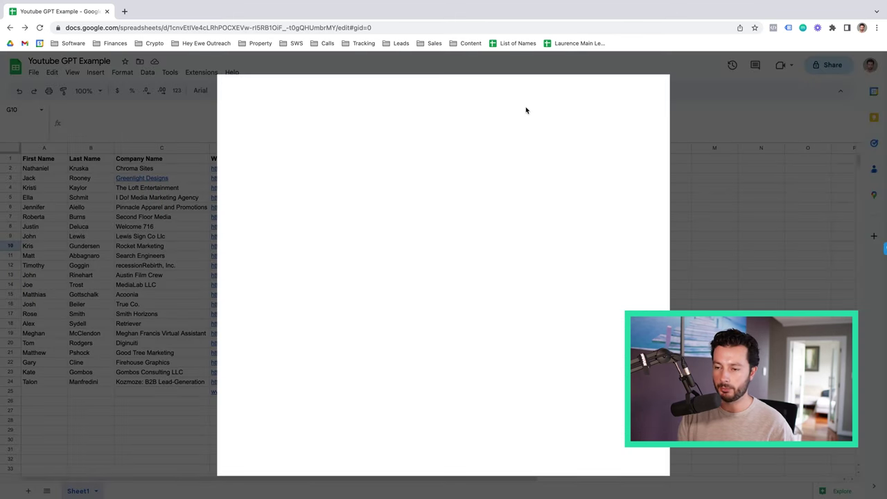
click(493, 89)
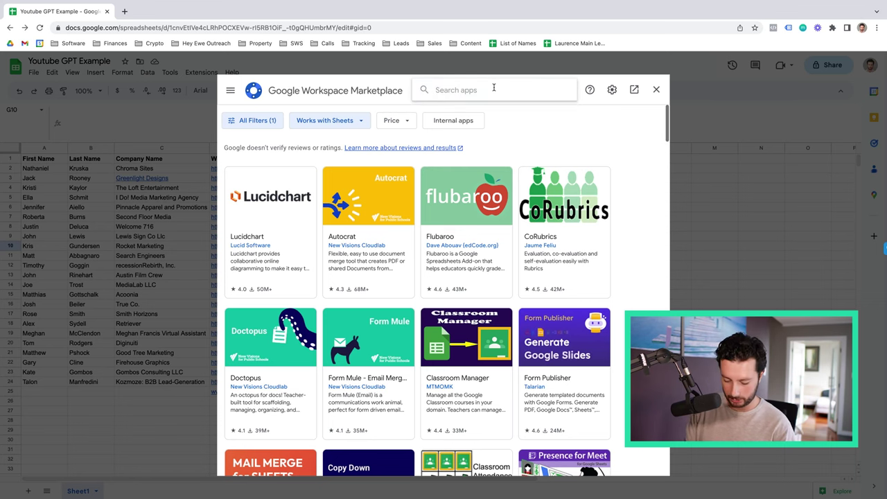
text(GPT)
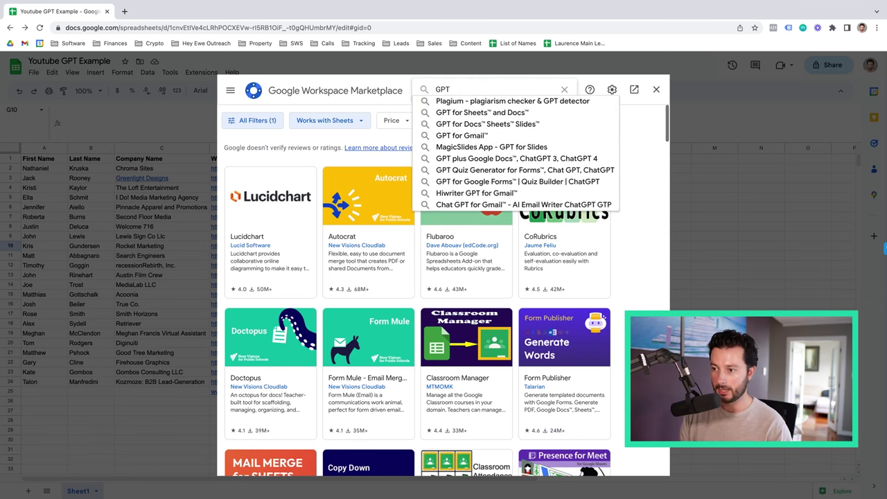
click(502, 114)
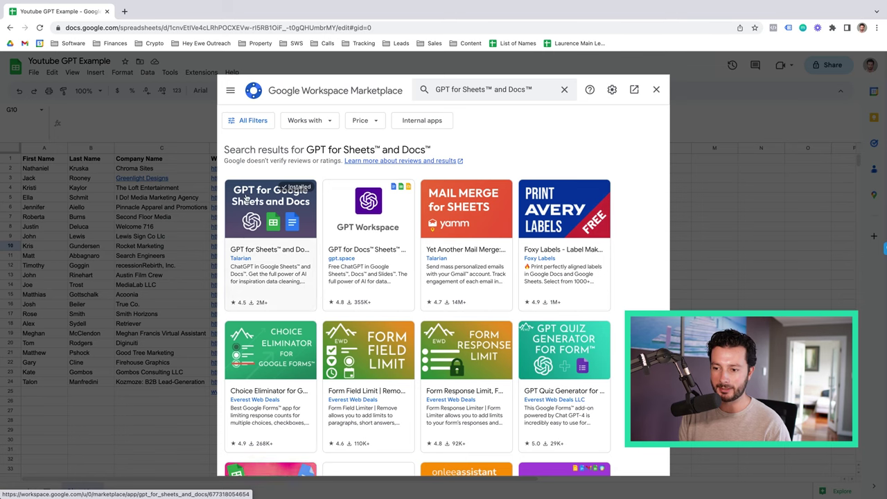
click(656, 91)
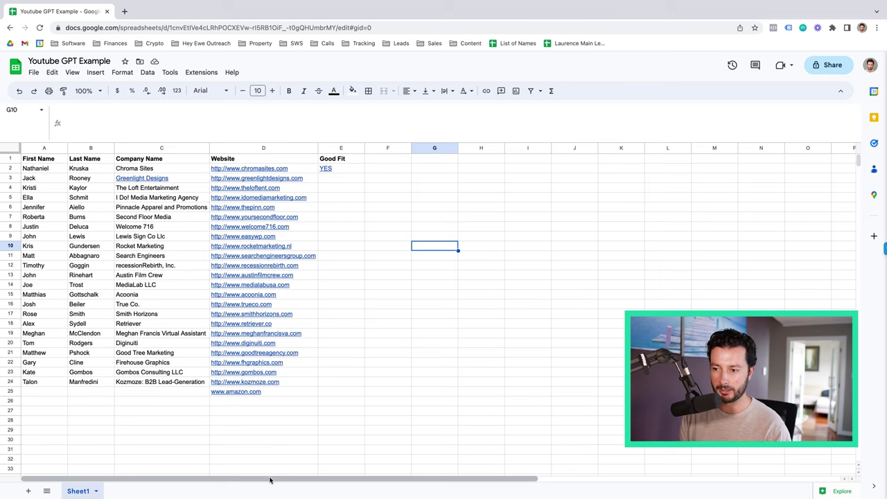
Compare the GPT formula in E2 with the formula-free cells E5 and F2.
click(351, 171)
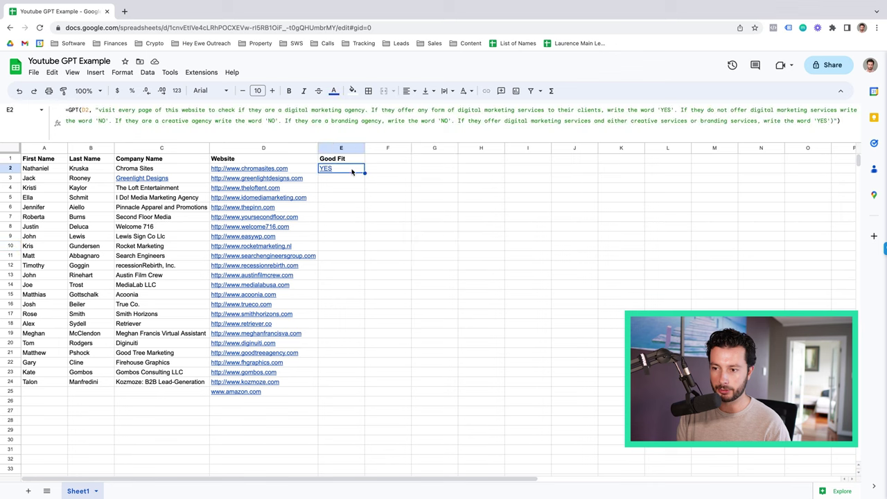
click(337, 200)
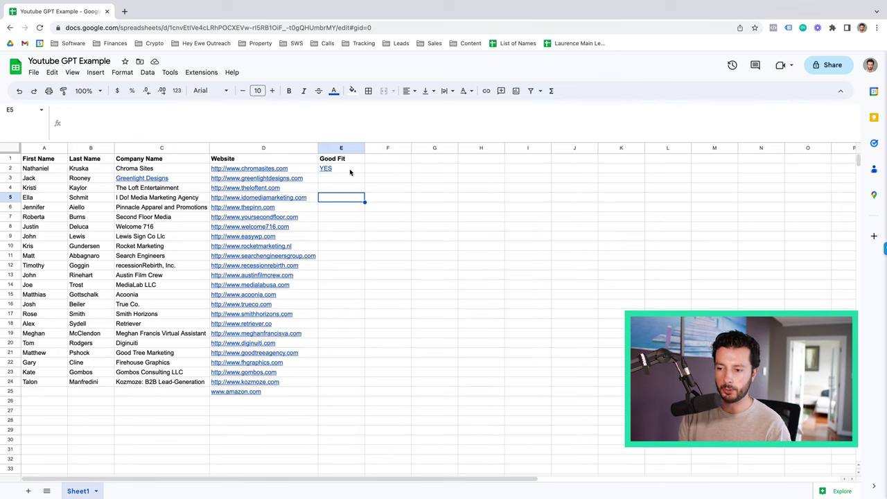
click(350, 172)
click(380, 172)
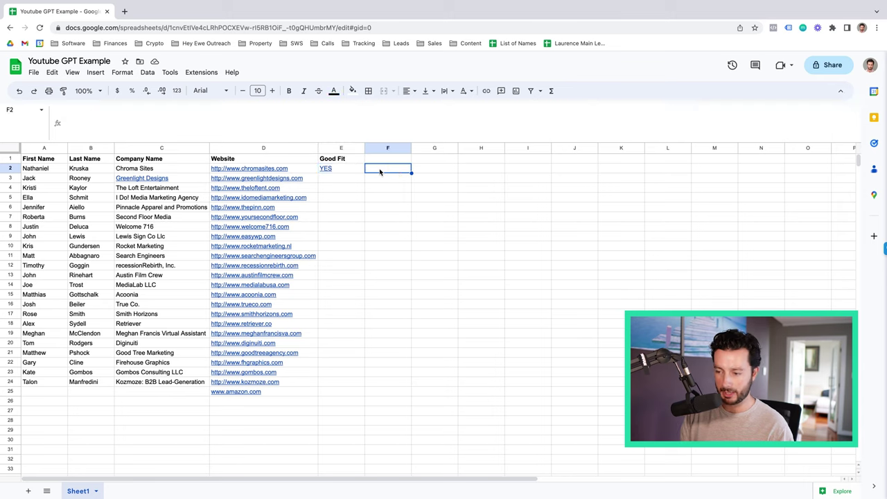
text(=)
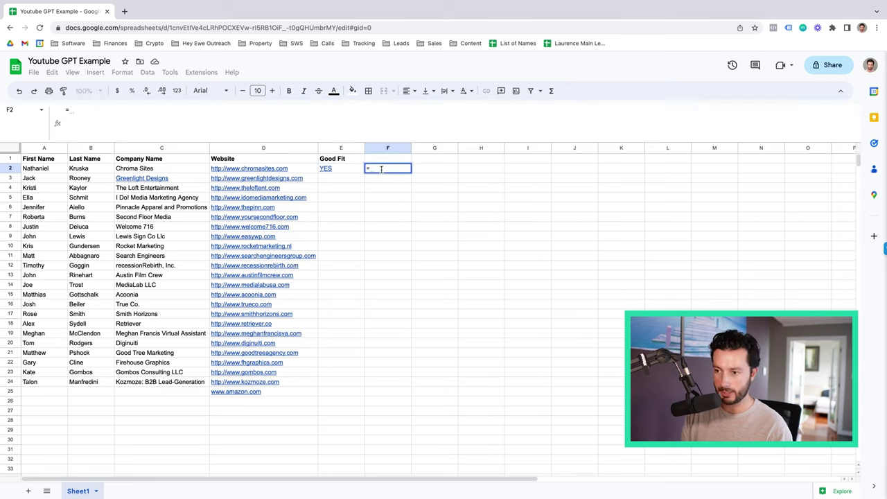
key(BackSpace)
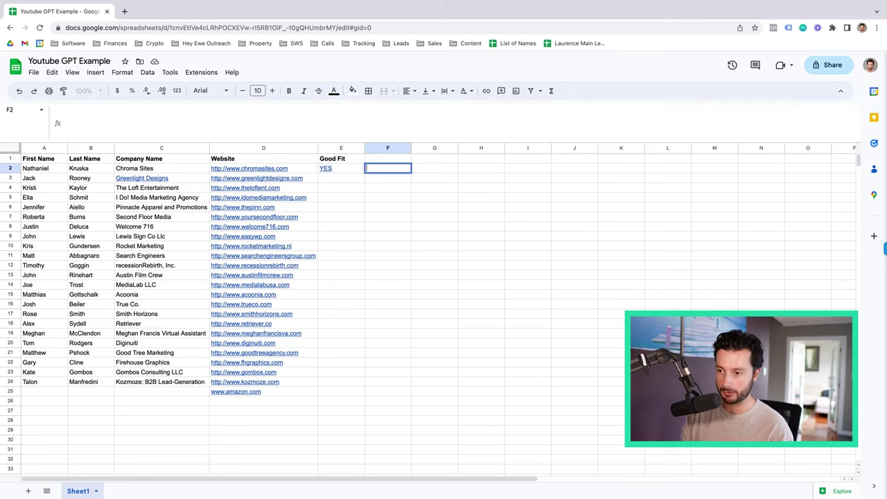
click(352, 169)
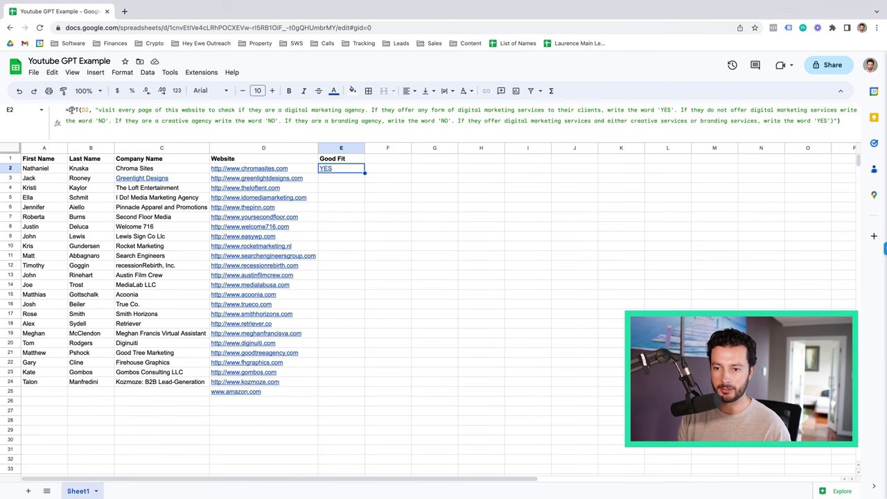
Highlight the =GPT( call, the D2 reference, the prompt and its digital marketing agency rule.
drag(67, 110, 83, 110)
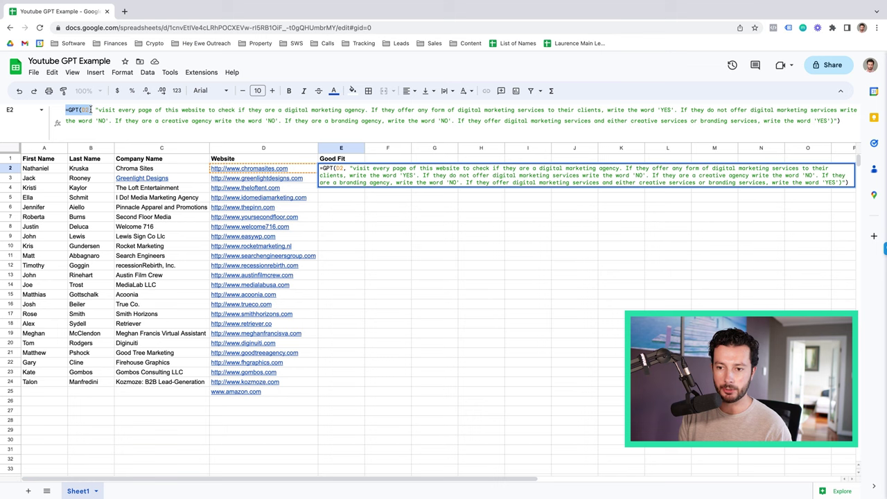
drag(89, 109, 91, 110)
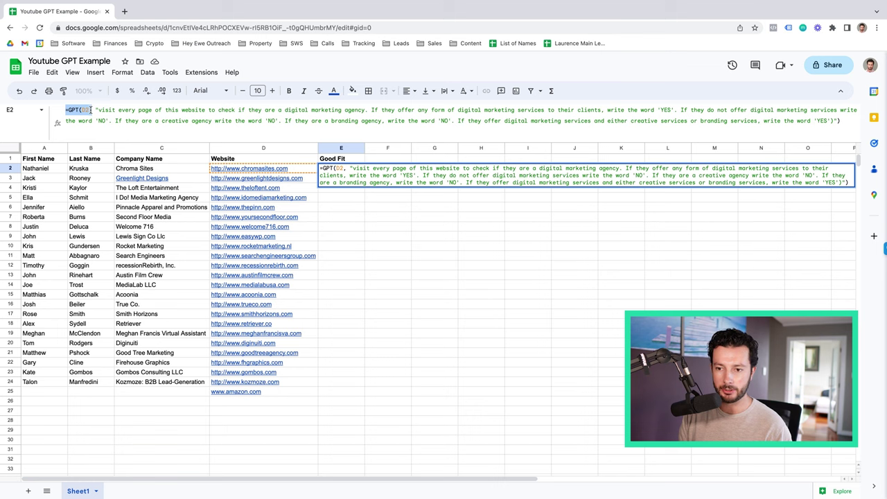
mouse_move(303, 171)
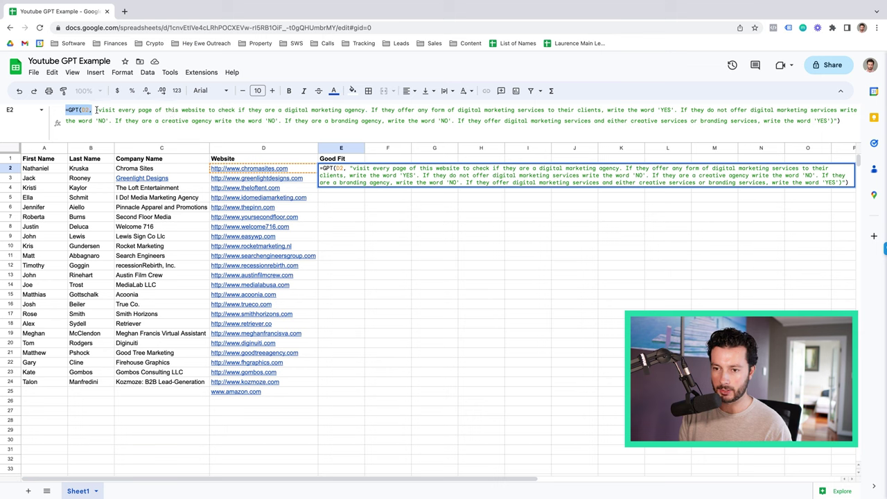
drag(95, 109, 620, 127)
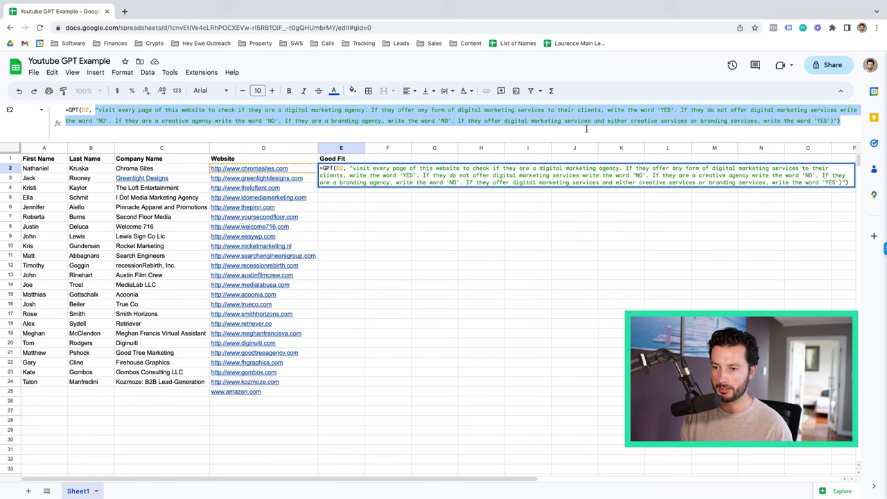
drag(587, 129, 94, 110)
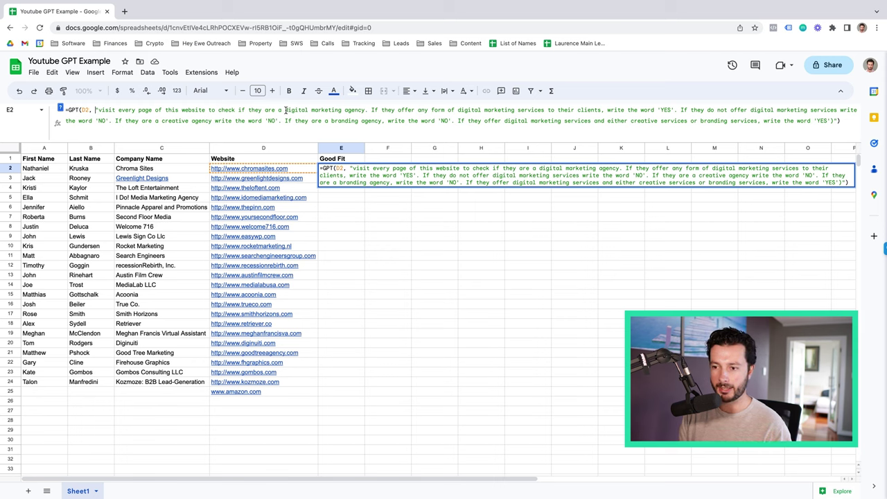
drag(284, 109, 366, 110)
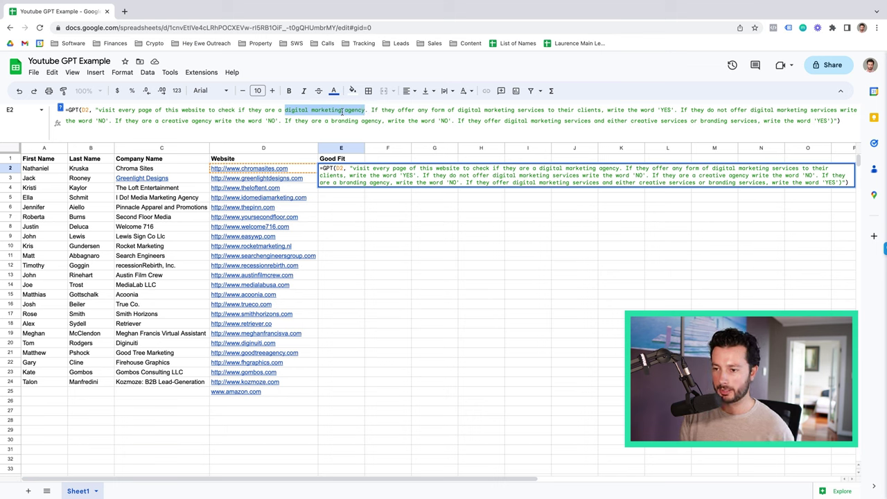
drag(372, 110, 545, 112)
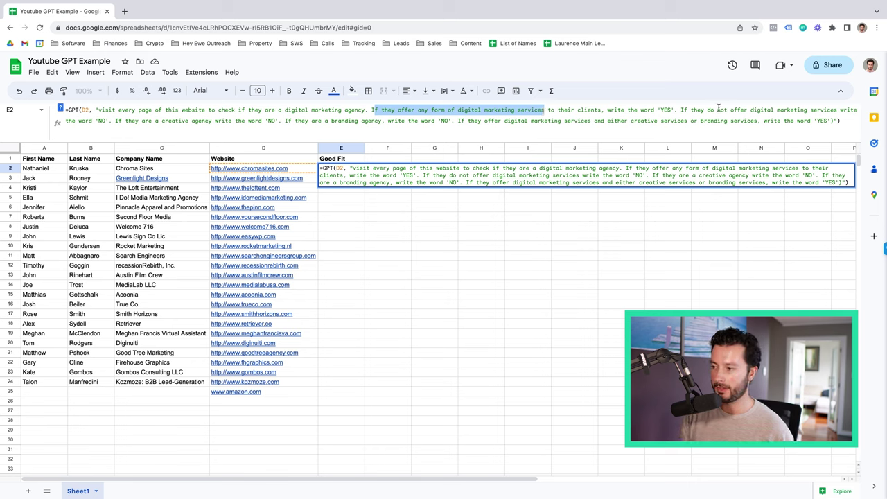
Walk through E2's prompt rules: creative-agency NO, combined digital marketing YES, and the closing 'YES' instruction.
click(805, 111)
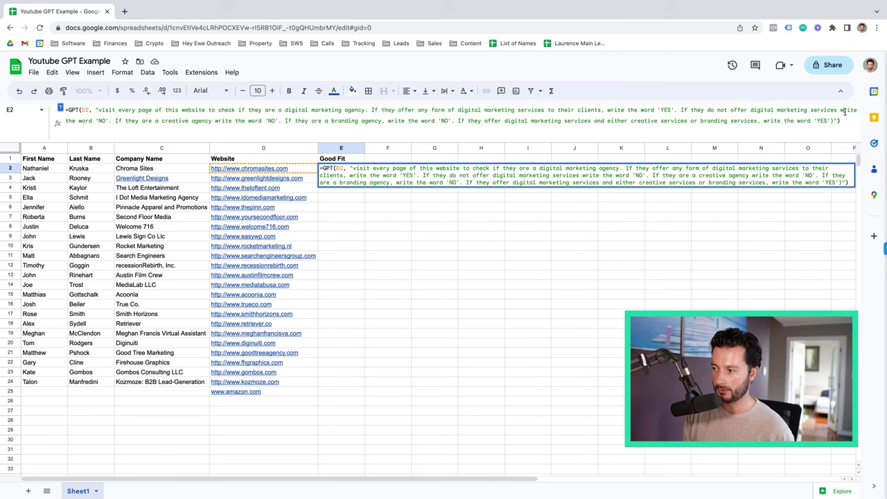
drag(837, 110, 751, 110)
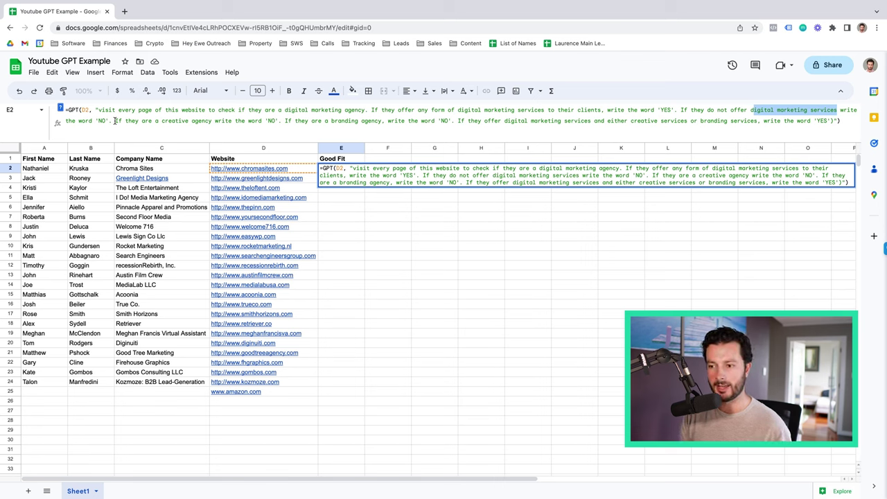
drag(114, 121, 450, 123)
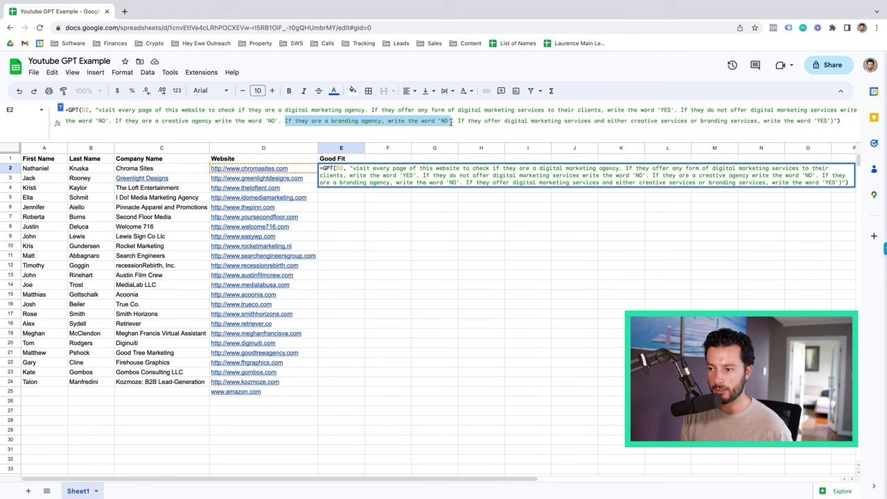
drag(457, 121, 829, 121)
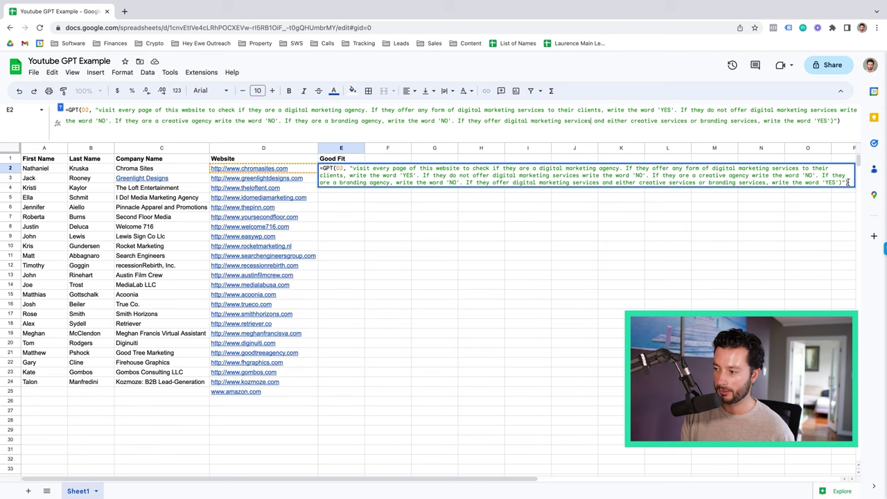
drag(847, 183, 824, 182)
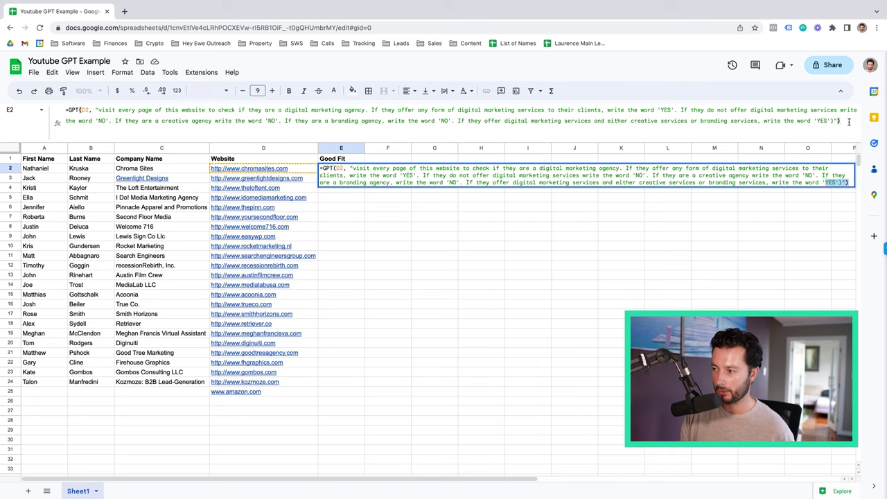
Commit the edited E2 formula and reselect E2, which now shows YES.
click(727, 213)
click(351, 171)
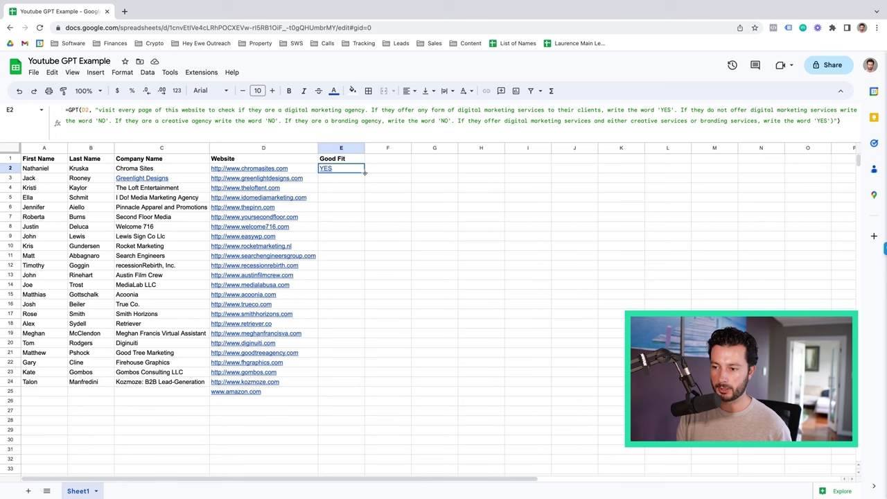
Fill E2's GPT formula down to E24, then extend it to E25 for the amazon.com row.
drag(365, 173, 420, 383)
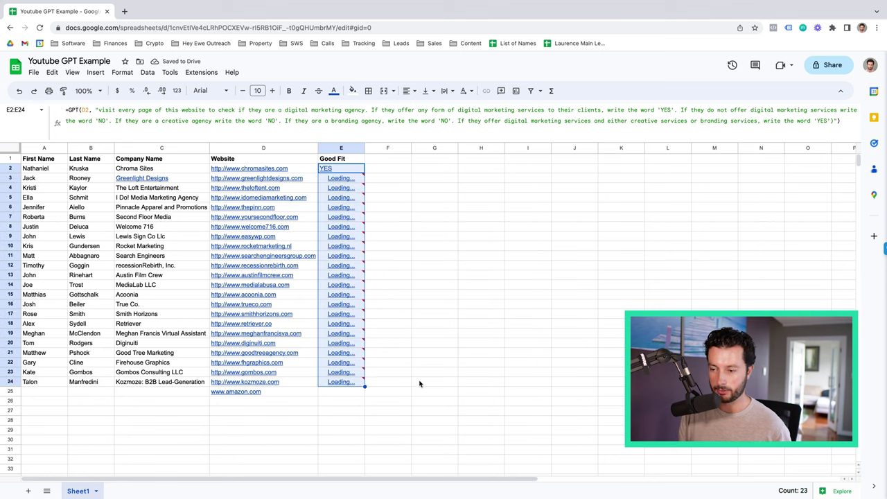
mouse_move(274, 375)
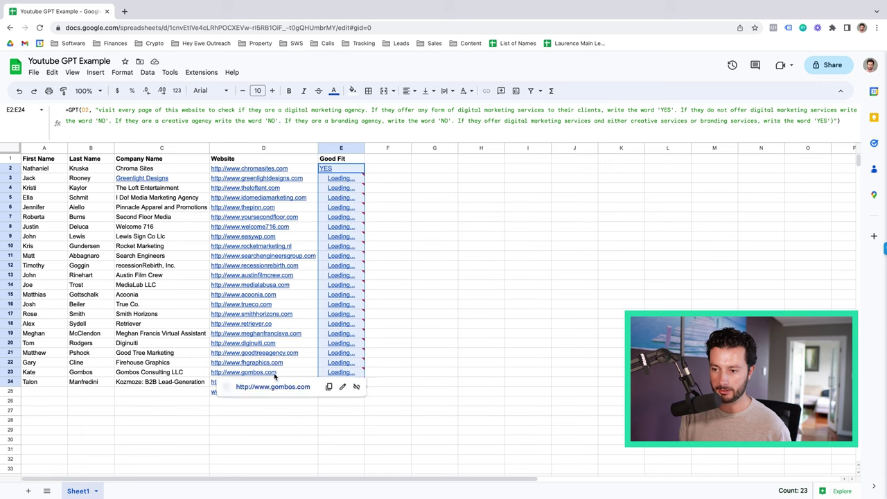
click(435, 339)
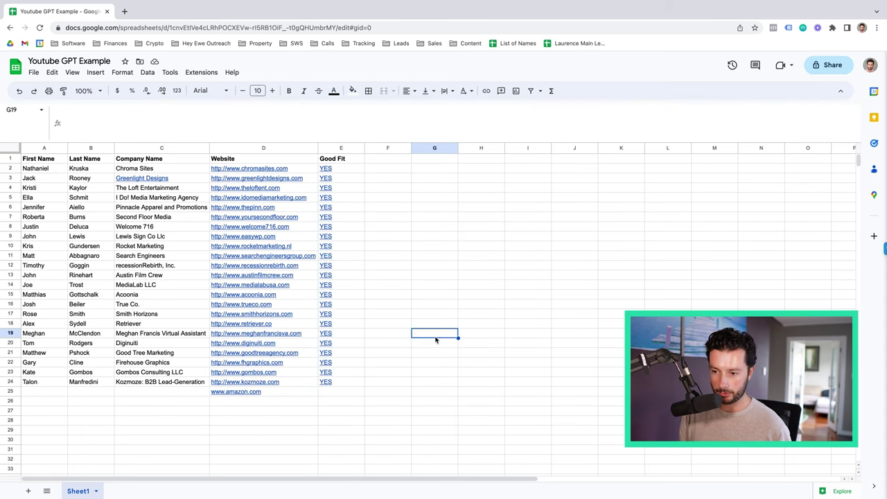
click(350, 382)
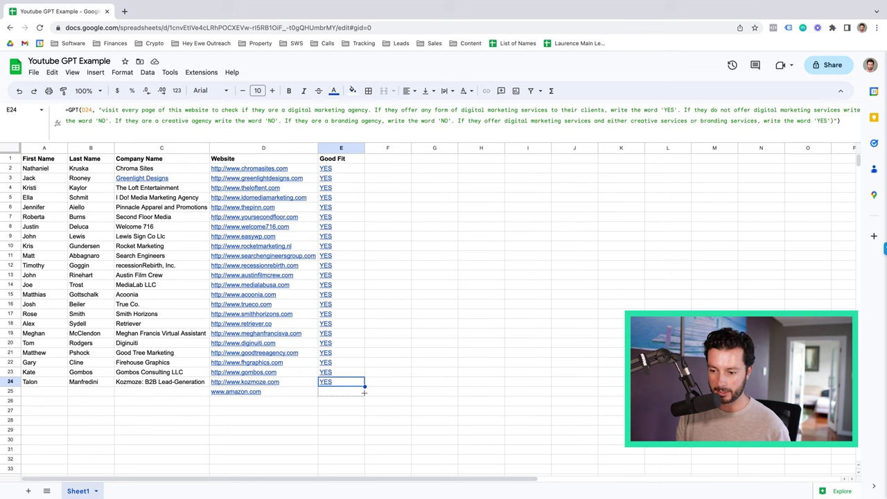
drag(364, 392, 364, 394)
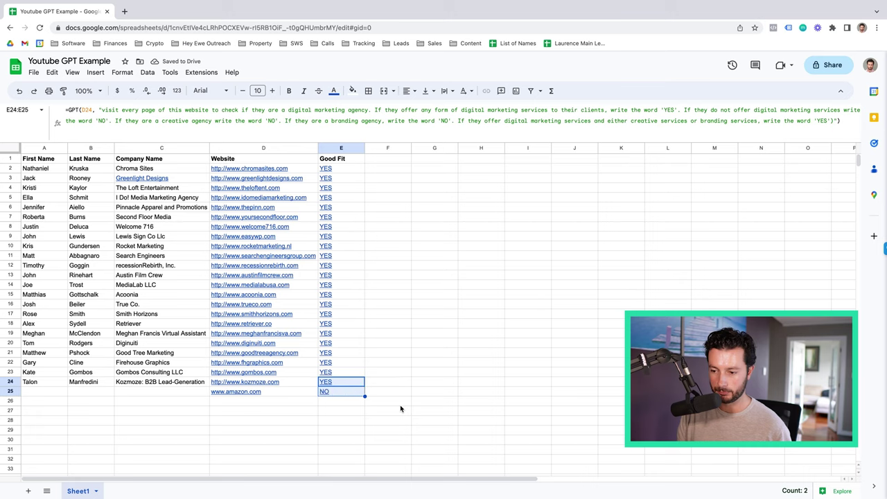
click(420, 402)
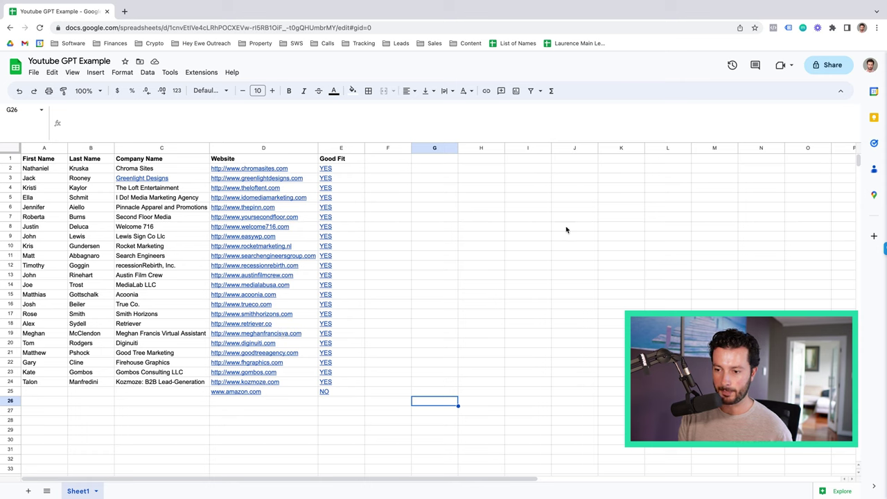
click(306, 229)
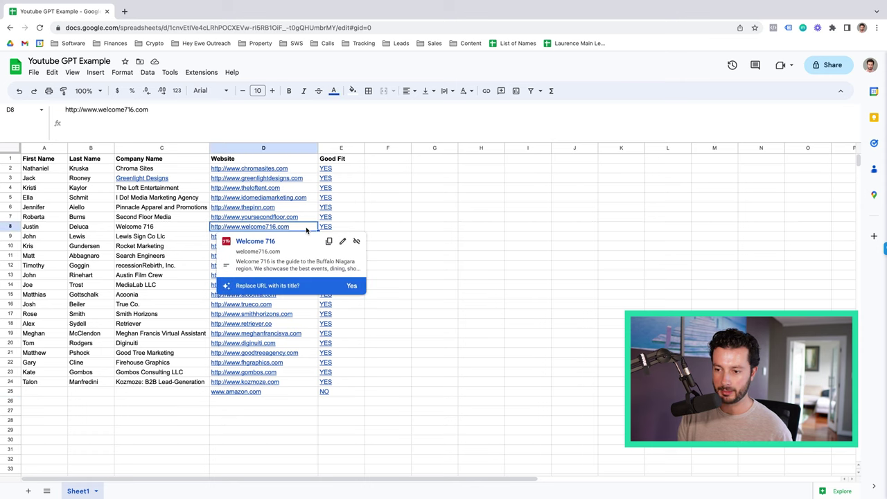
click(470, 238)
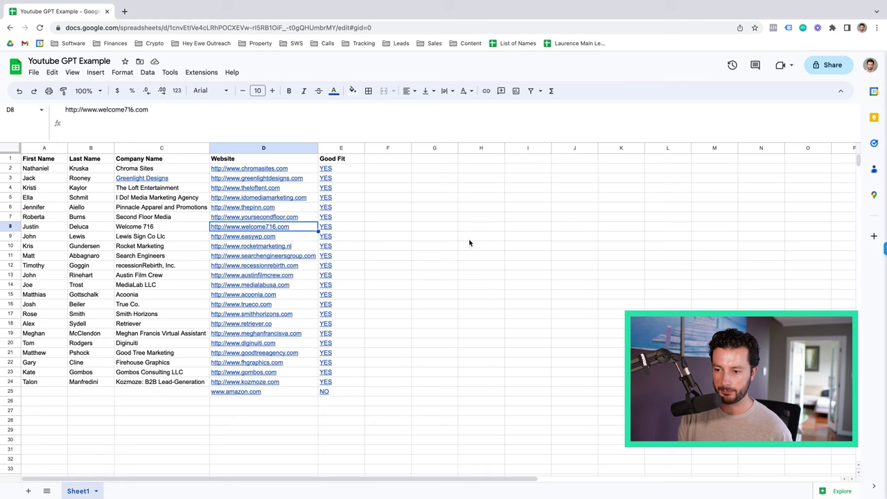
click(299, 230)
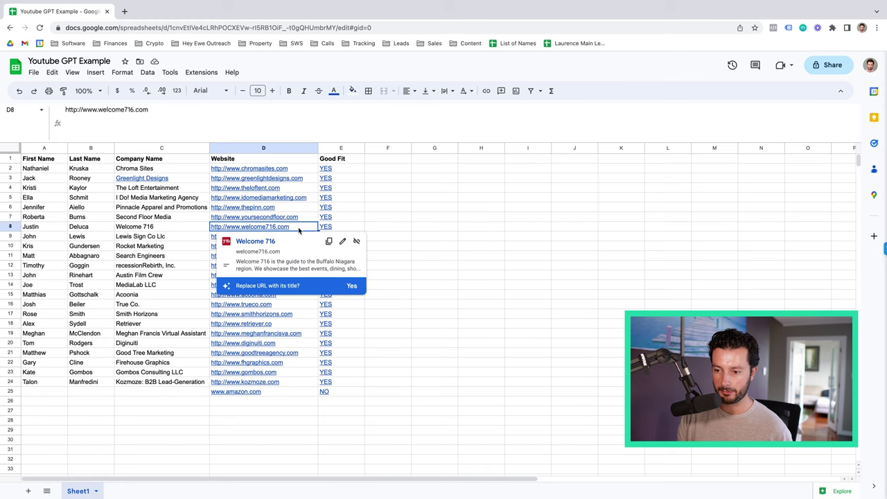
click(553, 263)
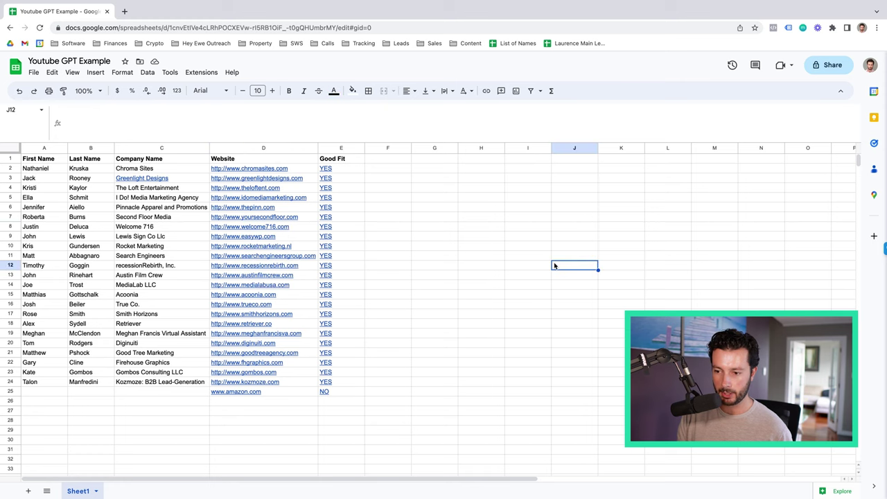
click(302, 276)
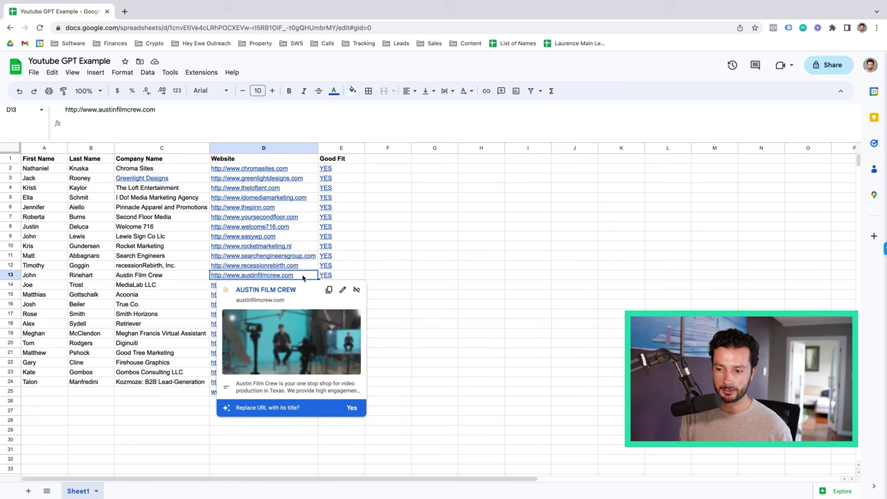
click(348, 276)
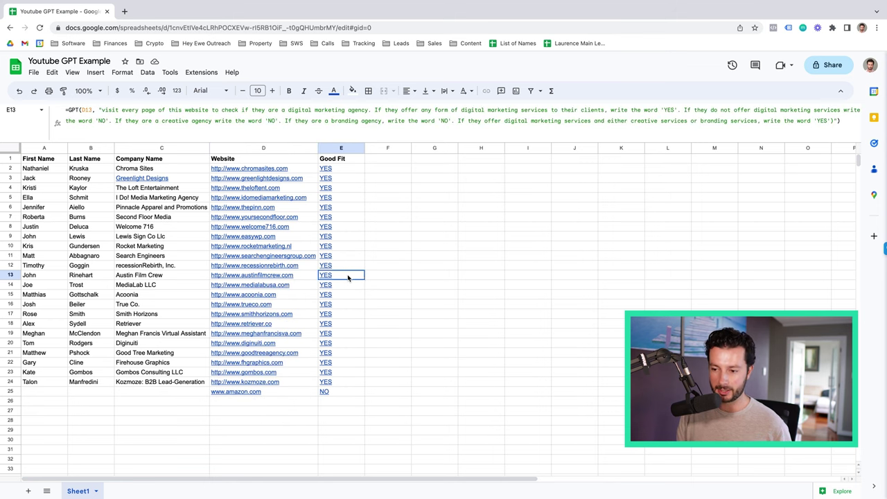
click(302, 278)
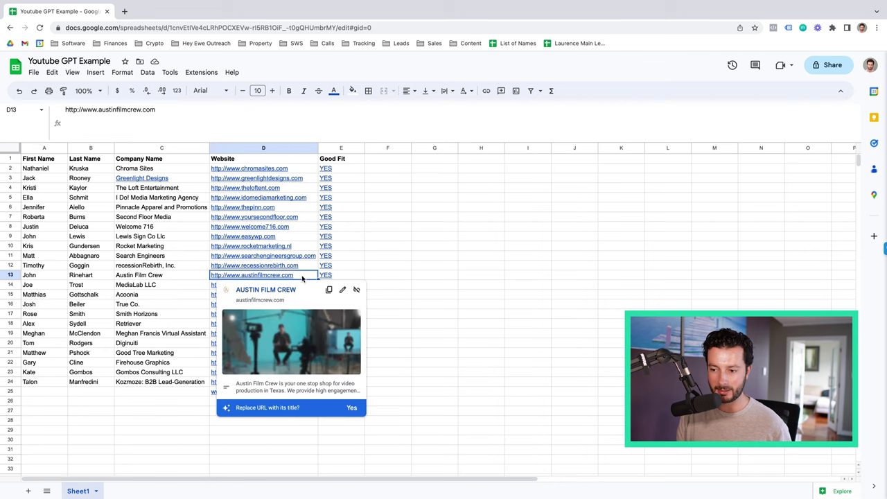
click(350, 278)
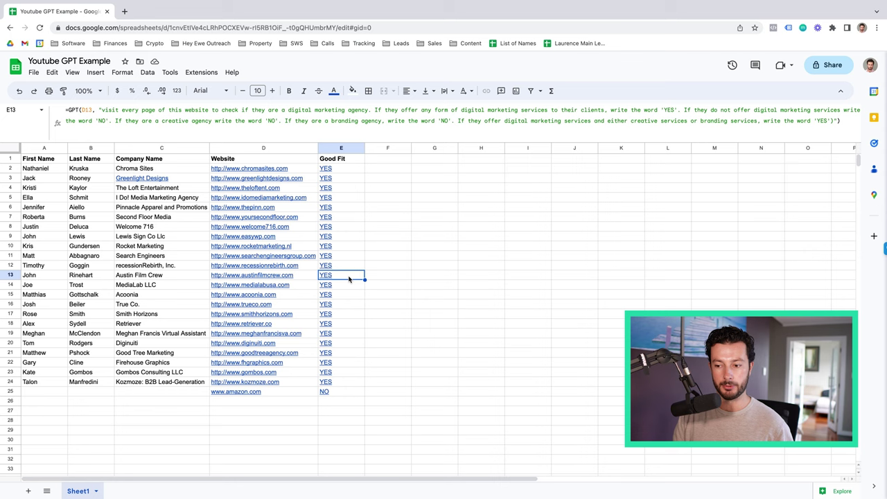
mouse_move(298, 278)
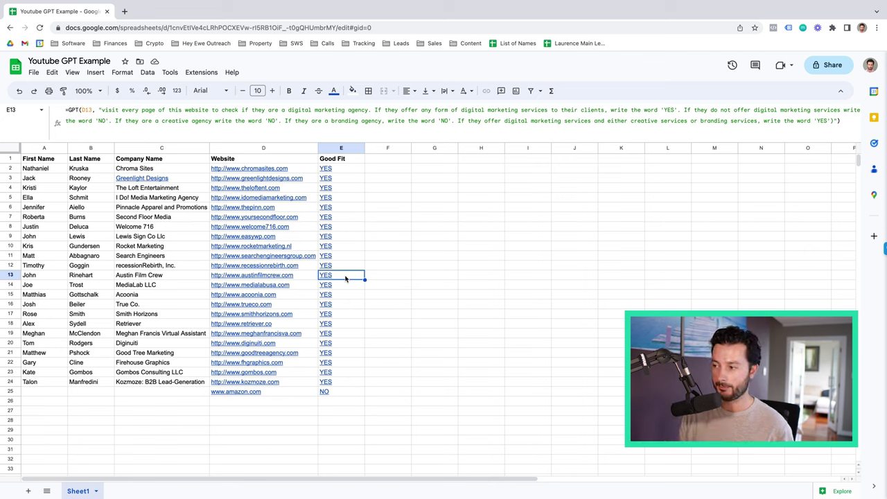
Append "If the website offers film production or creation write the word 'NO'" to E13's prompt.
click(831, 121)
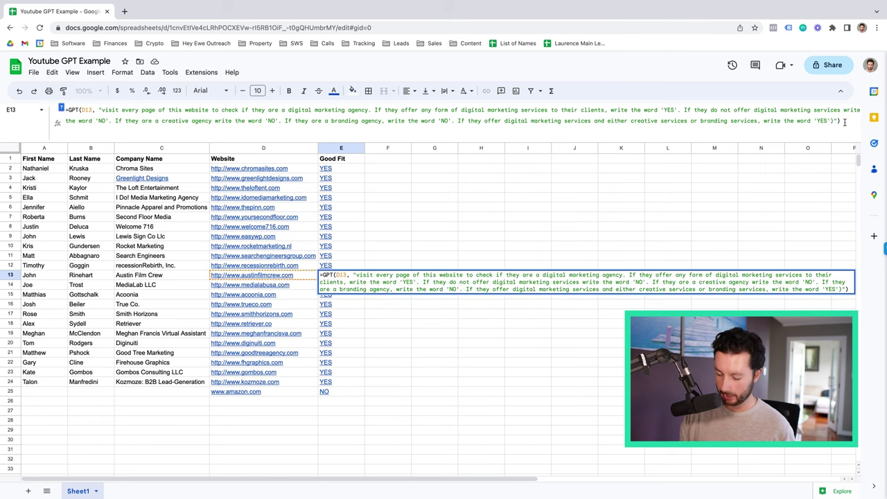
text(.)
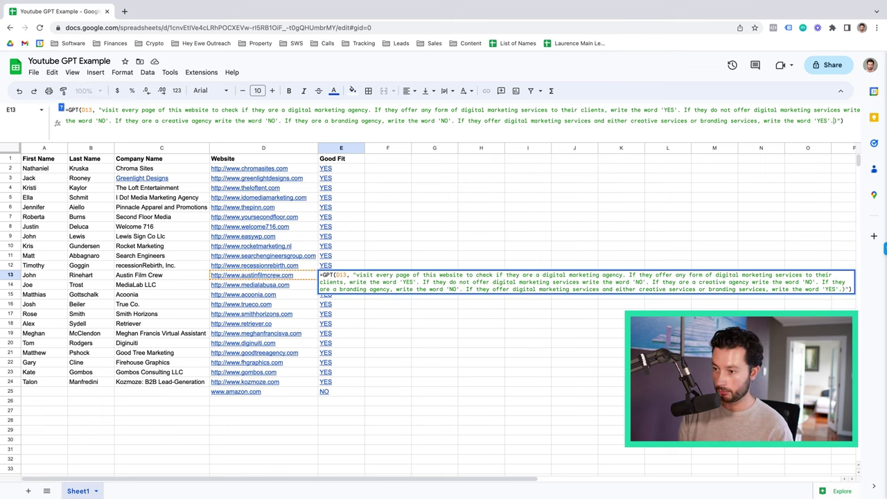
text( If the website)
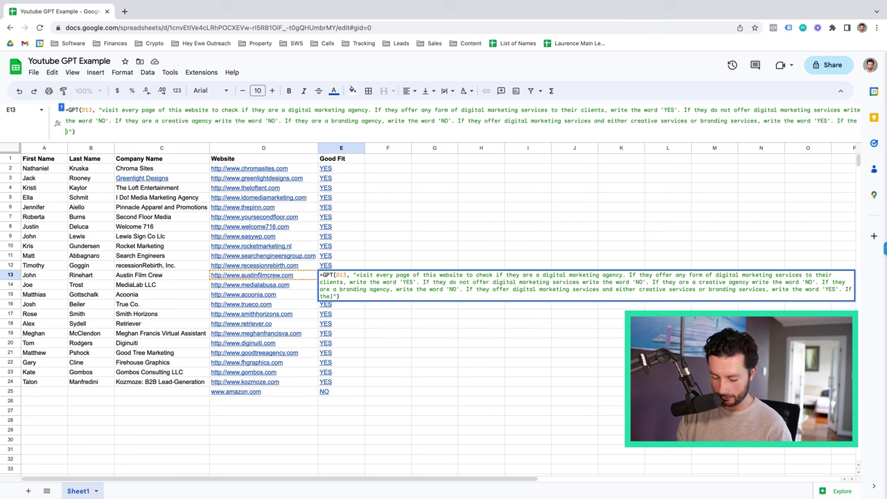
text( offers)
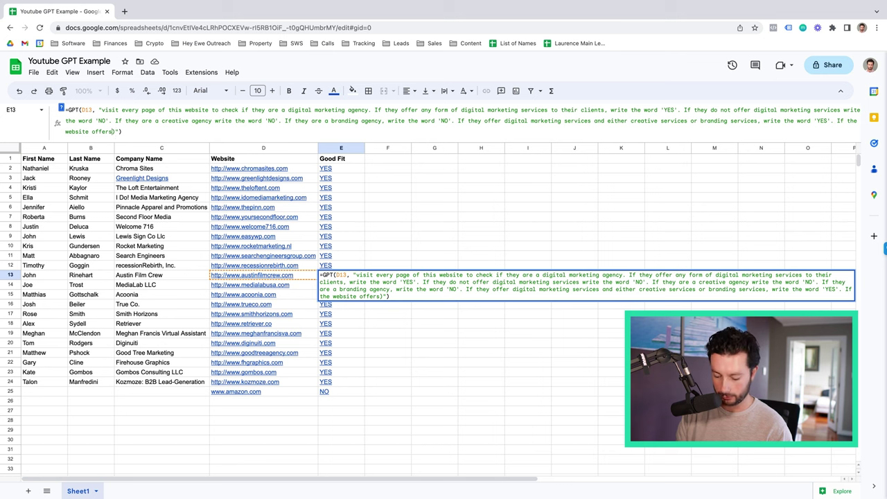
text( film p)
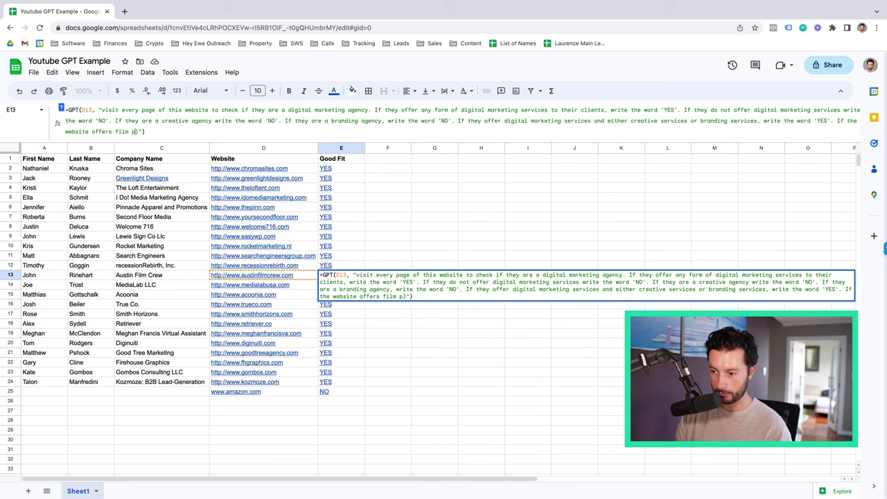
text(roduction or)
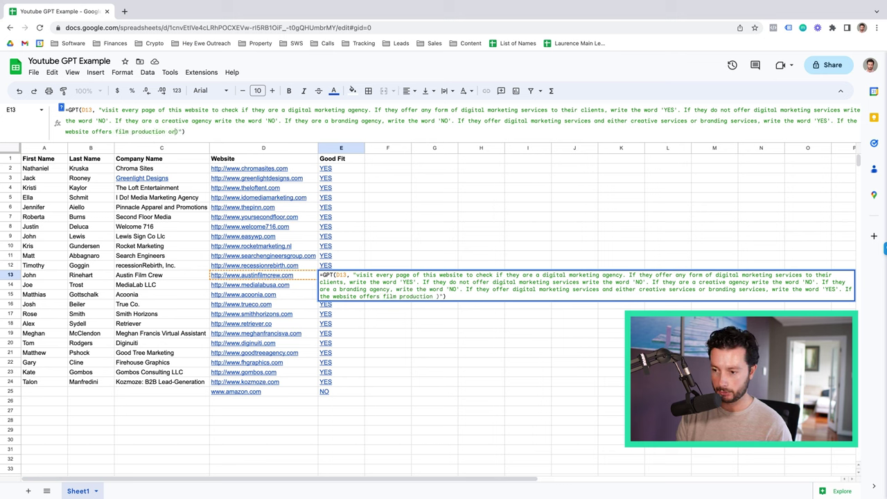
text( creation.)
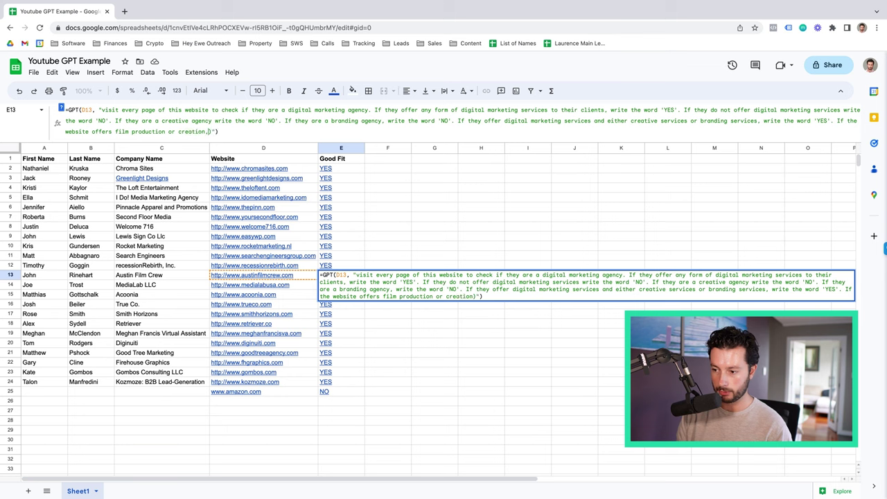
text( wr)
key(BackSpace)
text(wit)
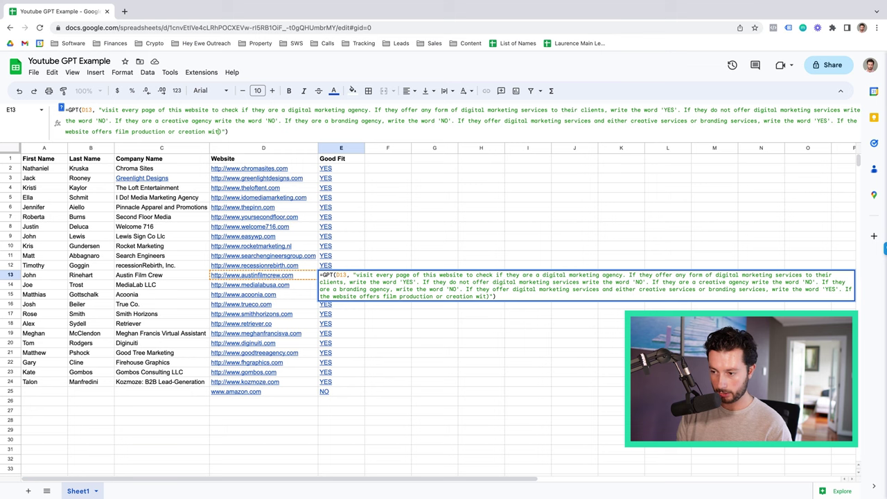
key(BackSpace)
key(BackSpace)
text(rite the word)
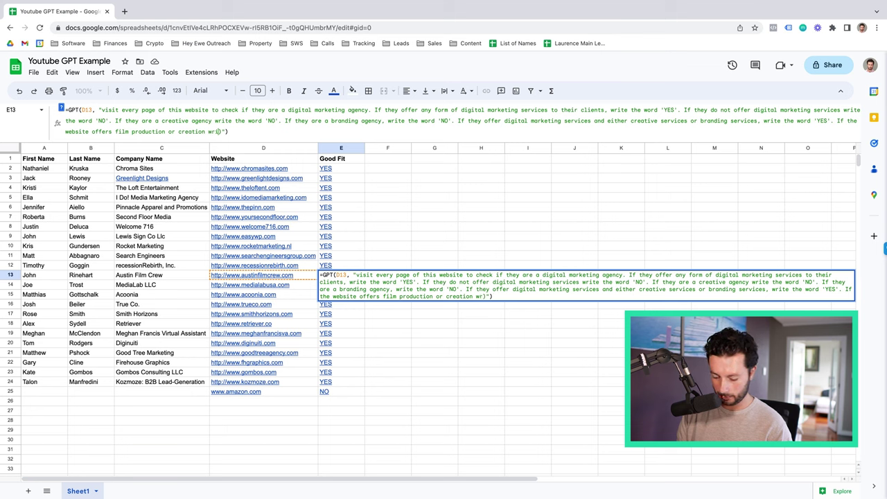
text( 'NO')
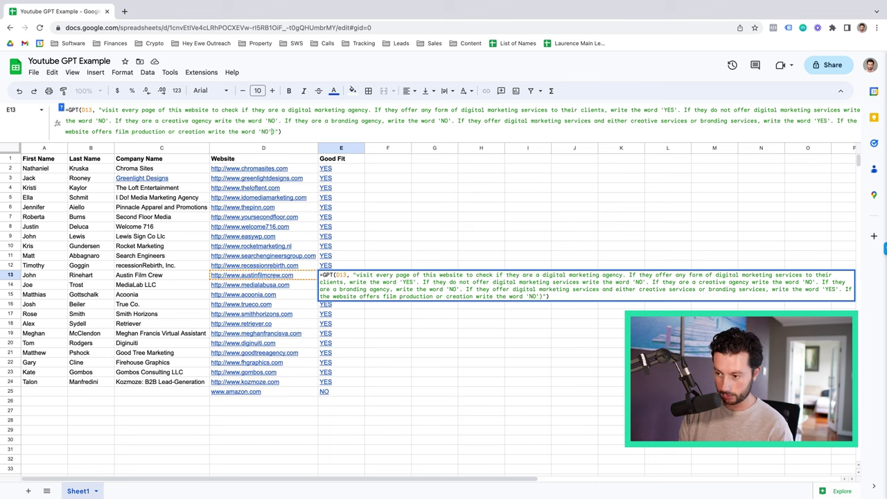
key(Return)
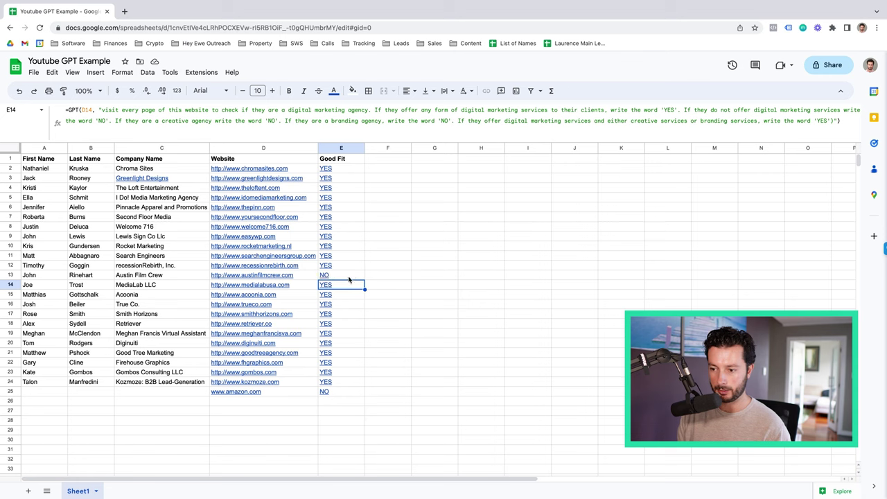
Put the film-production rule into E2's formula and fill it down to E25.
click(350, 276)
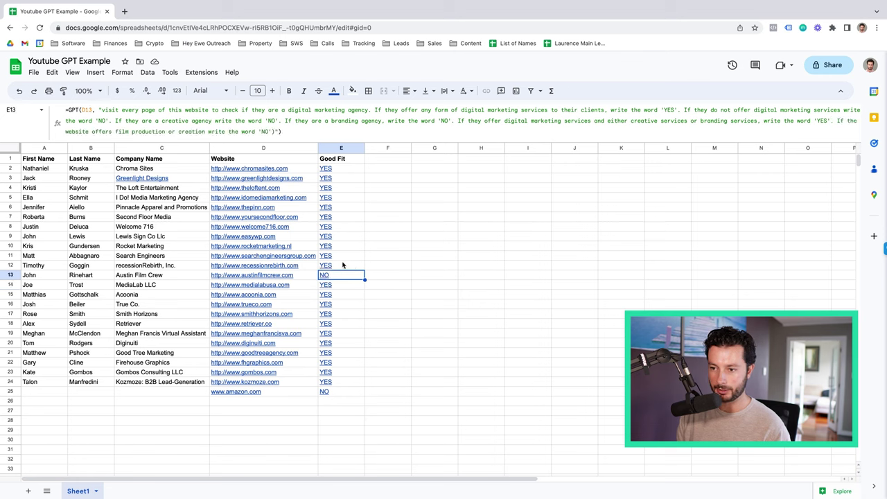
drag(275, 131, 830, 122)
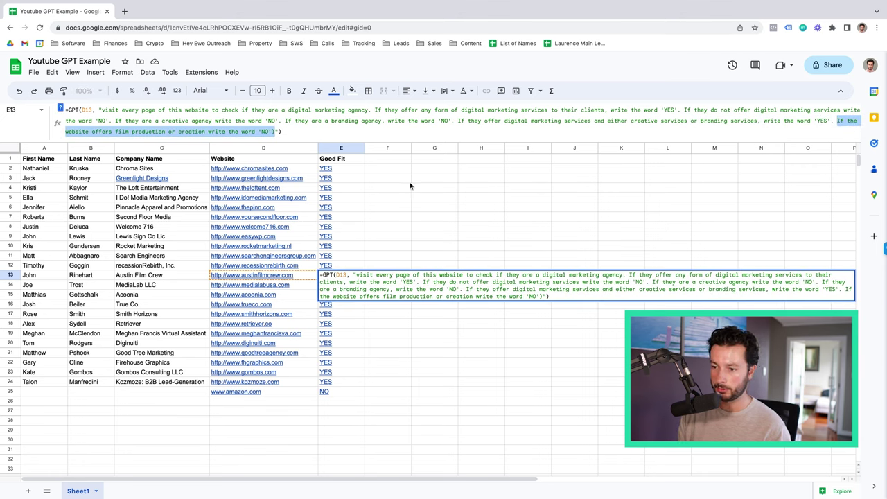
click(333, 168)
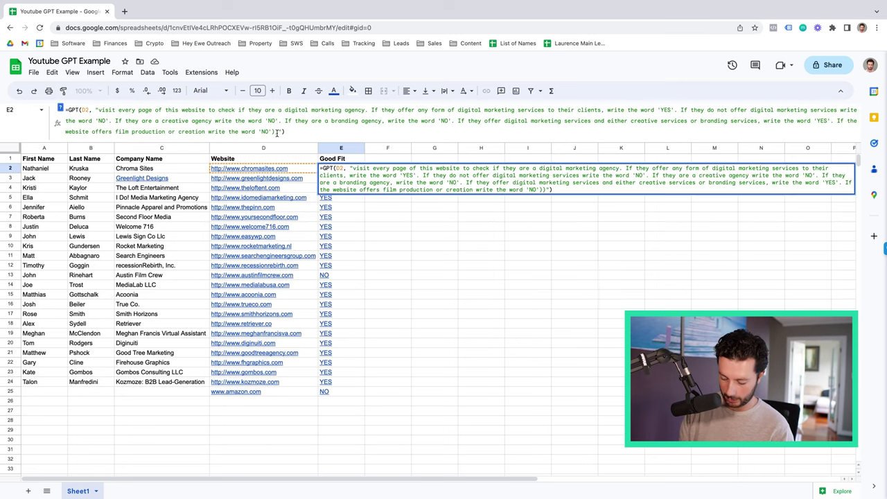
key(Return)
key(Return)
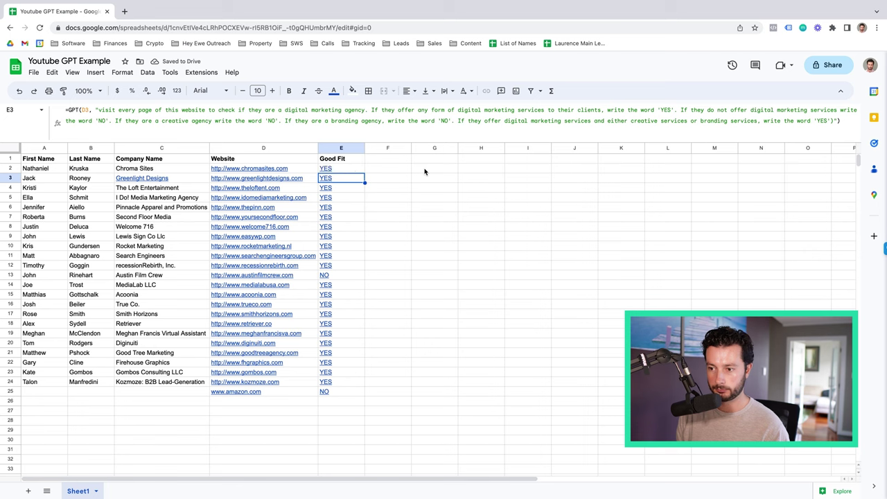
click(350, 169)
drag(364, 173, 352, 391)
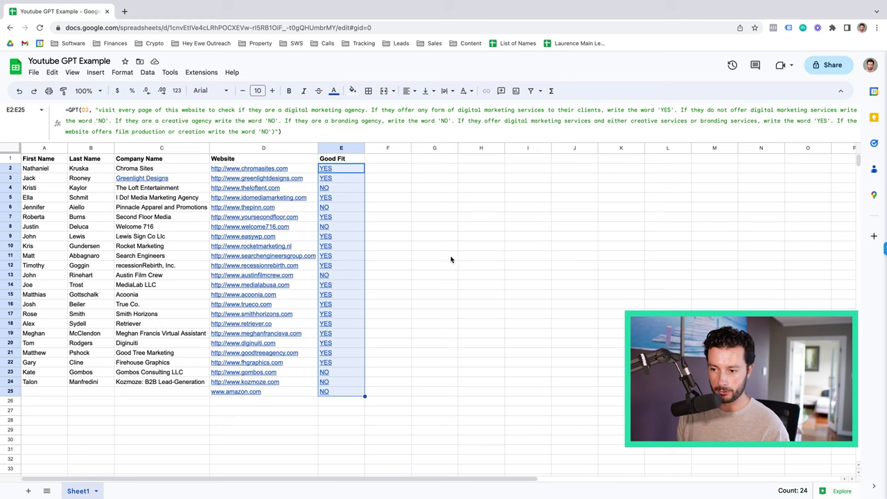
Open theloftent.com from D4's link in a new tab and scroll through its services.
click(434, 208)
click(257, 189)
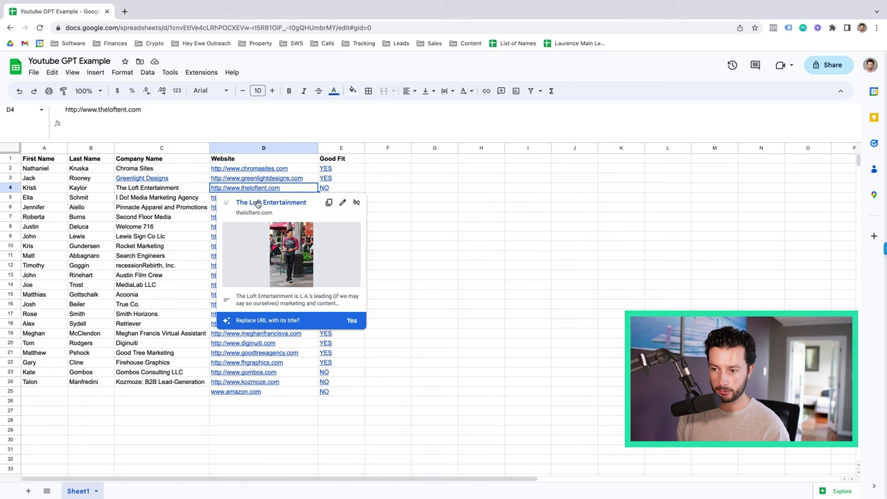
click(258, 203)
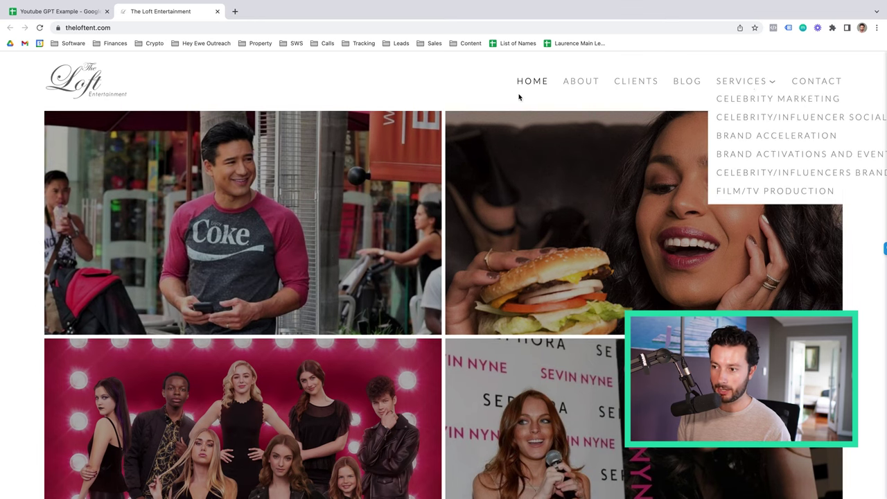
mouse_move(747, 86)
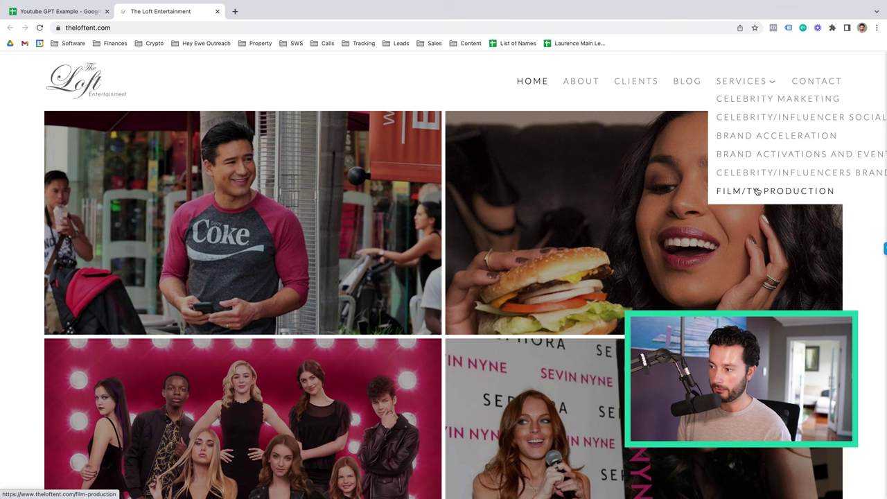
scroll(529, 231, down, 10)
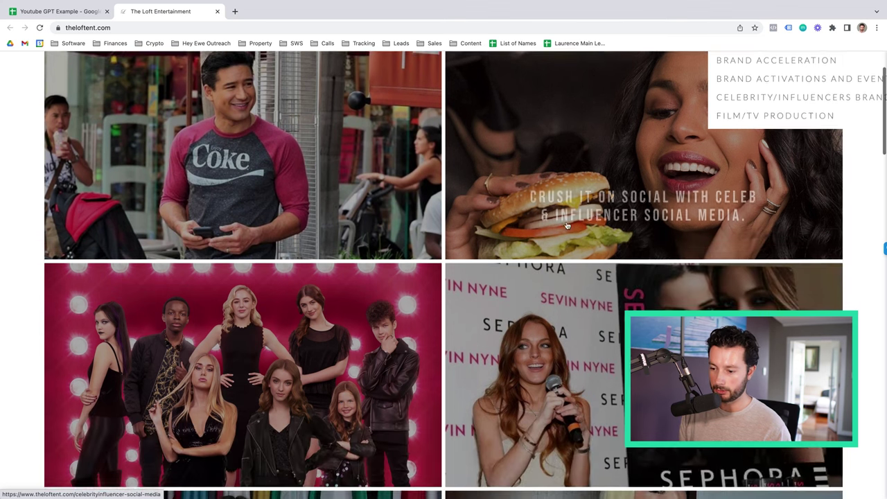
scroll(530, 230, down, 10)
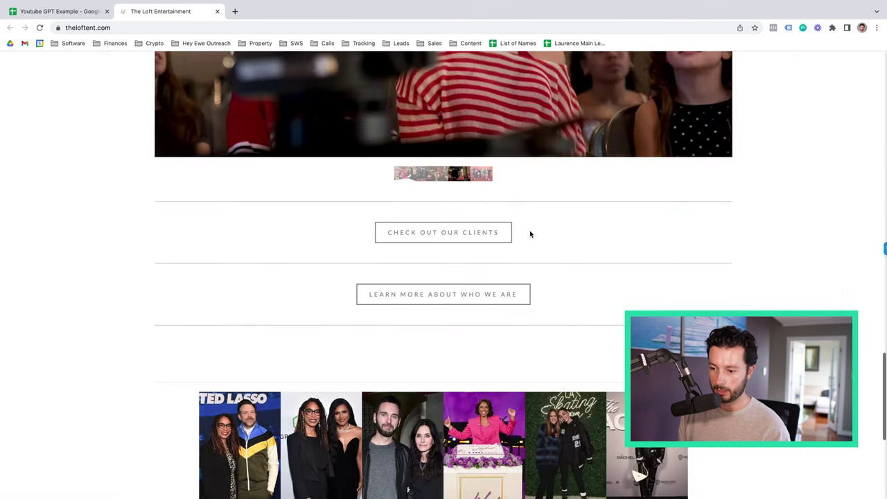
Back in the sheet, append "If the website does influencer marketing, type 'YES'" to E2's prompt.
key(ctrl+shift+Tab)
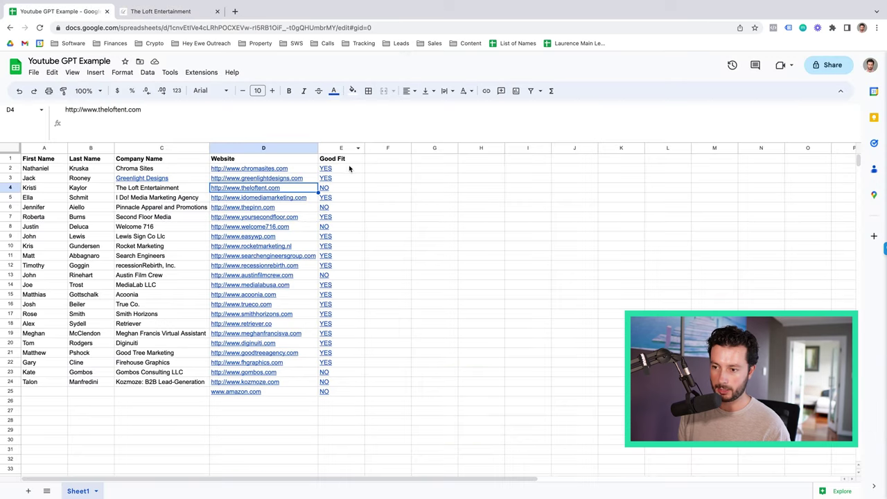
double_click(351, 169)
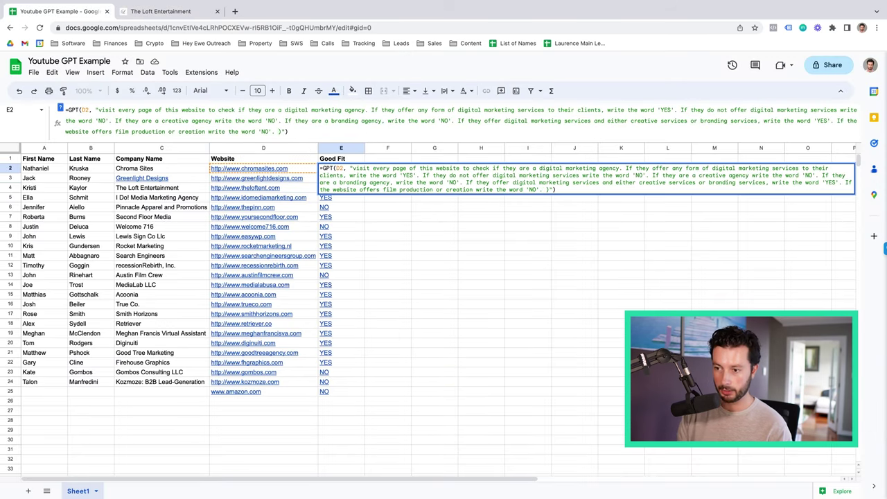
text(If the website)
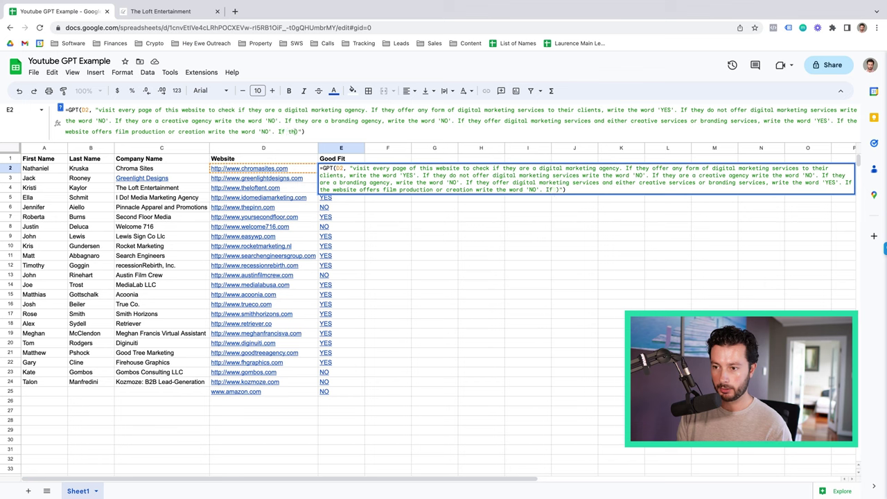
text( does )
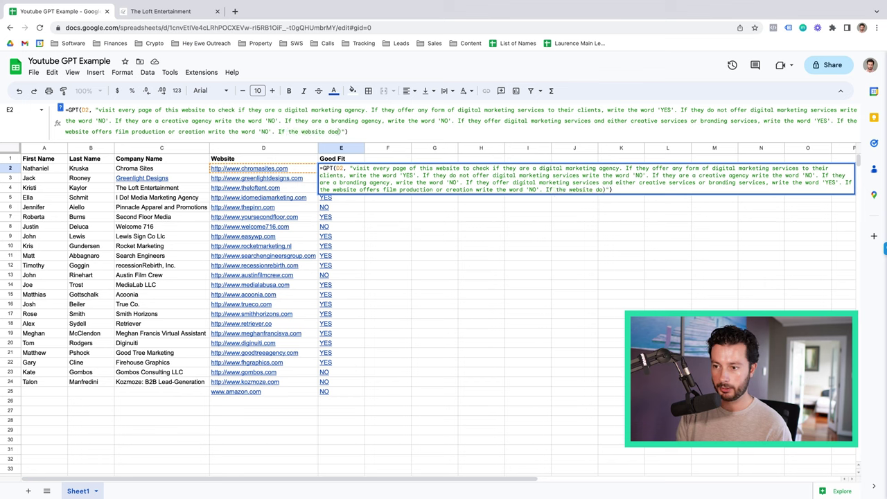
text(influencer)
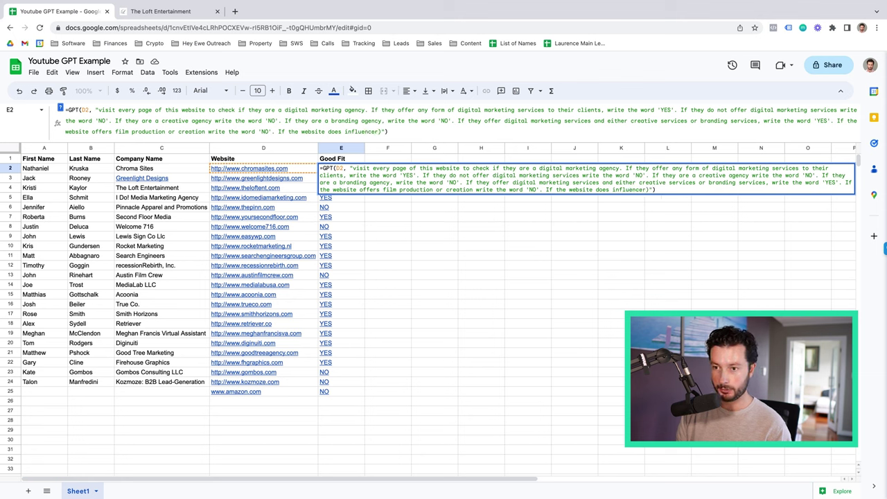
text( marketing)
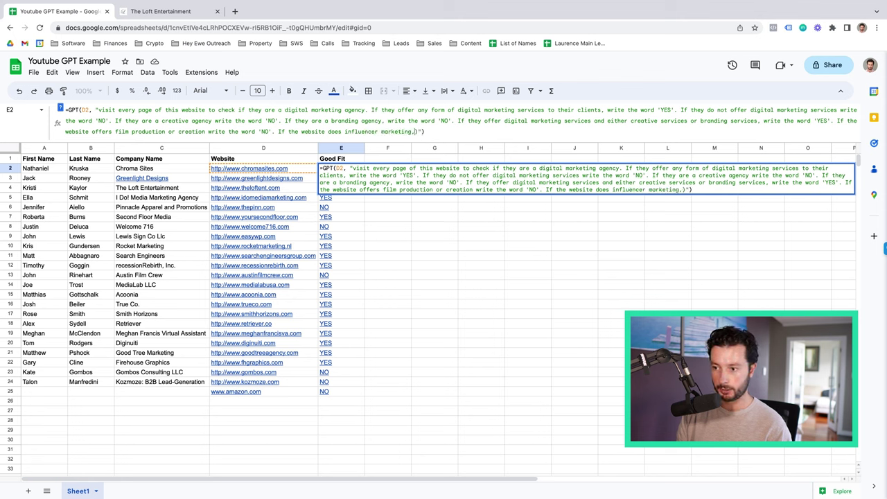
text(, type )
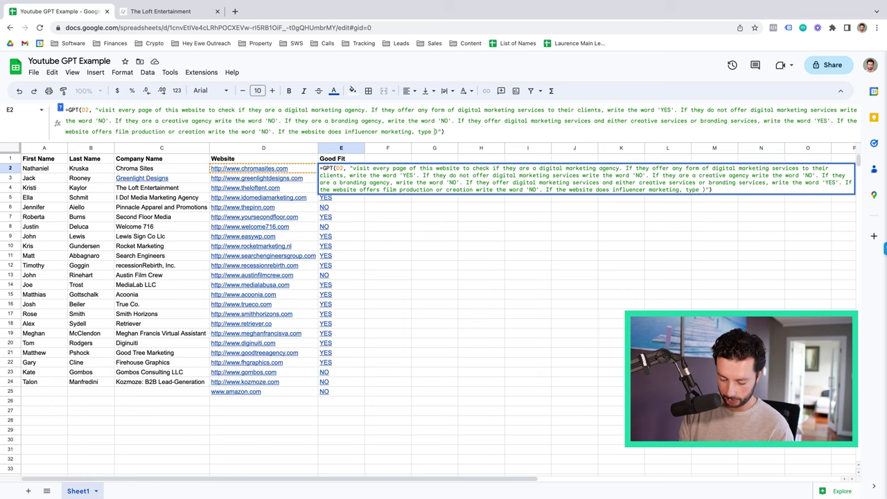
text('YES')
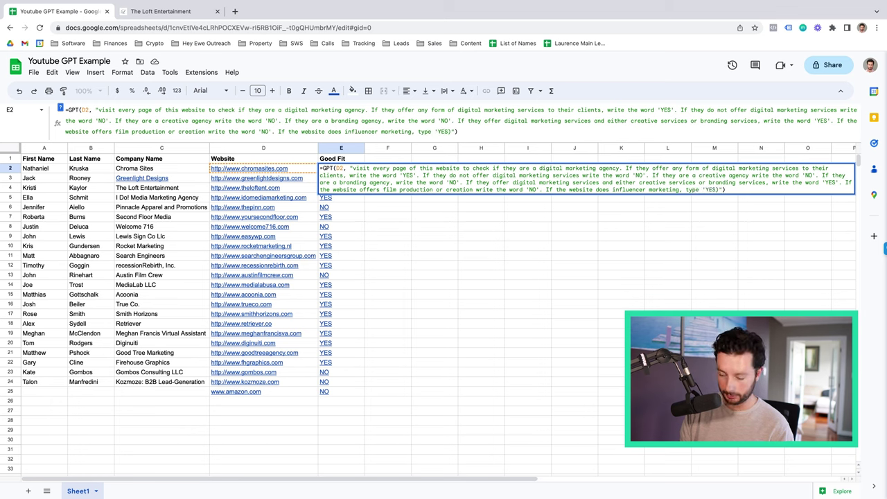
key(Return)
mouse_move(291, 192)
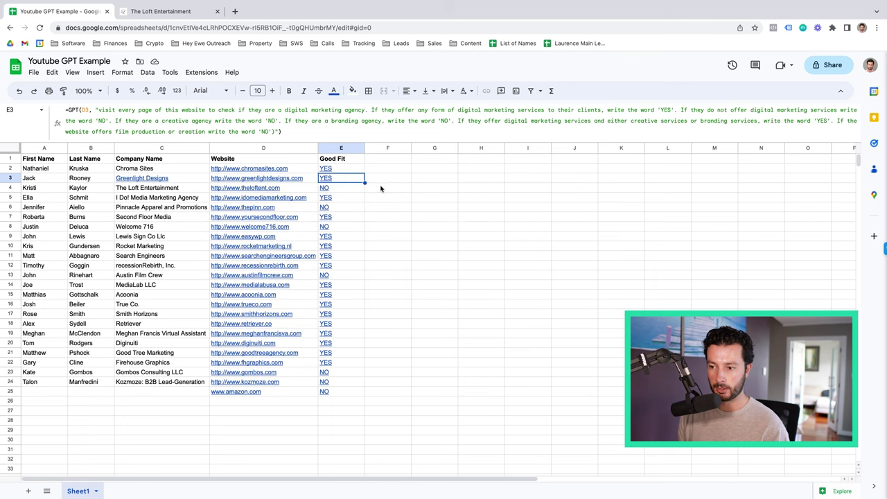
Fill E2's updated formula down to E5 and check that E4 for The Loft Entertainment reads YES.
click(357, 171)
drag(365, 172, 368, 201)
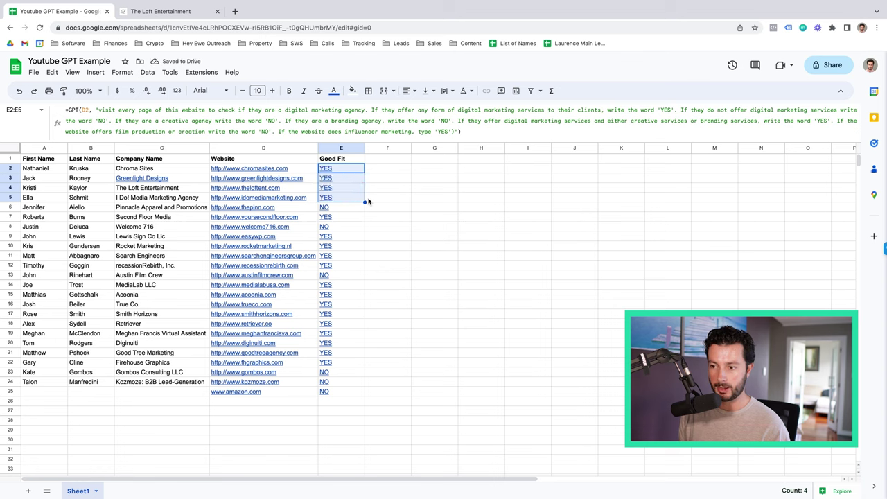
click(349, 192)
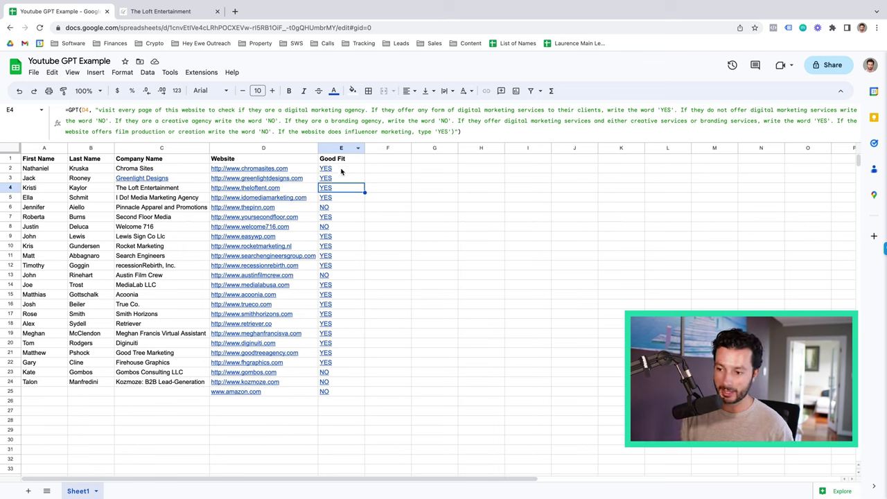
click(362, 169)
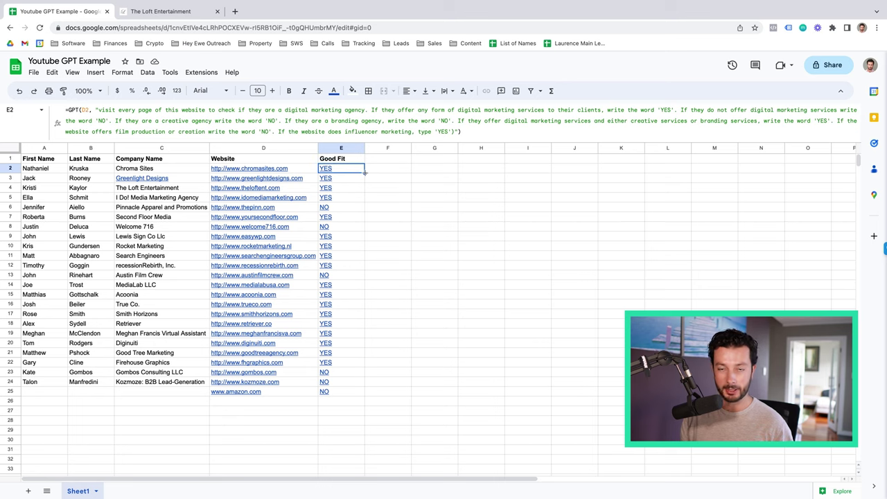